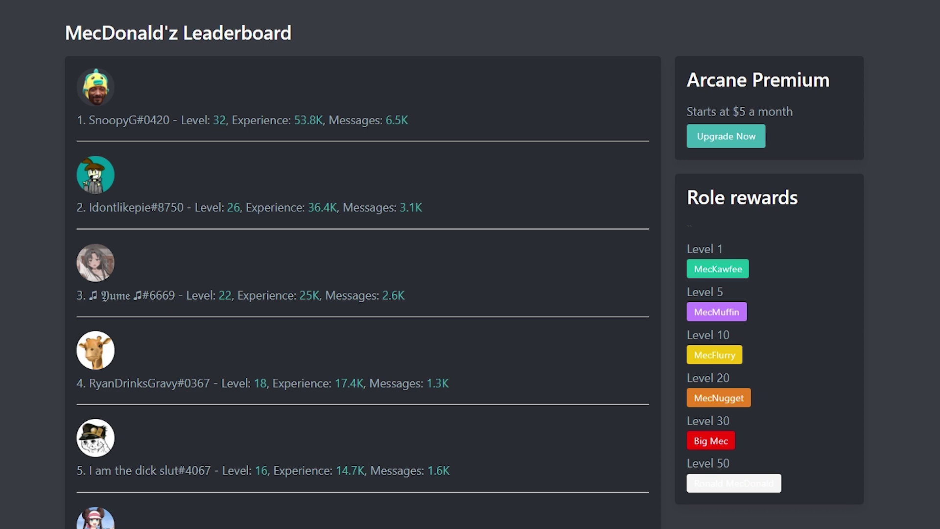
Step: Look through the member rankings and role rewards on the MecDonald'z leaderboard
scroll(363, 265, "down", 6)
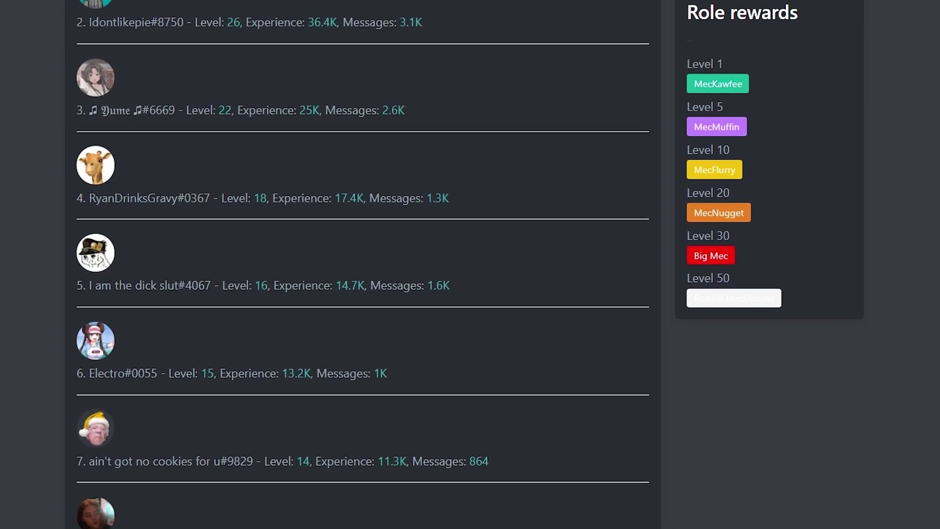
scroll(363, 264, "down", 8)
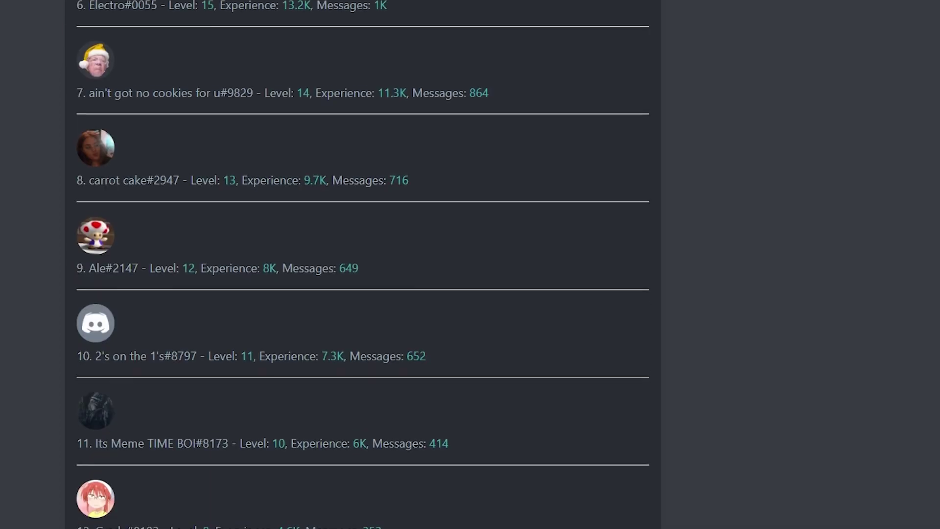
scroll(363, 265, "down", 10)
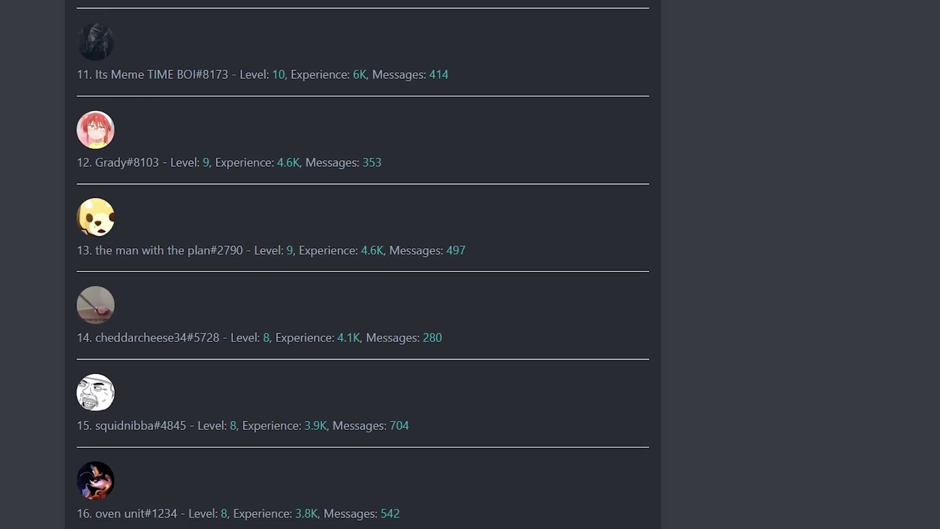
scroll(363, 264, "down", 5)
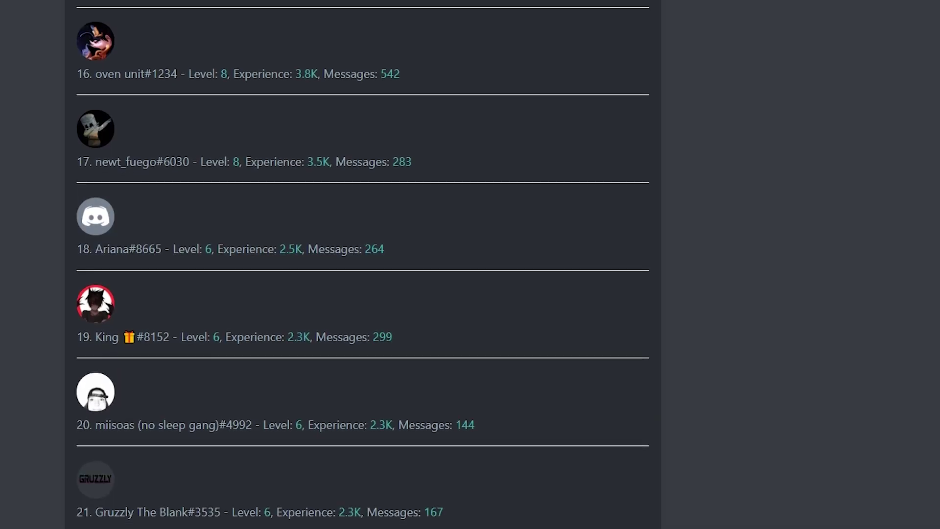
scroll(362, 265, "up", 14)
scroll(362, 265, "up", 12)
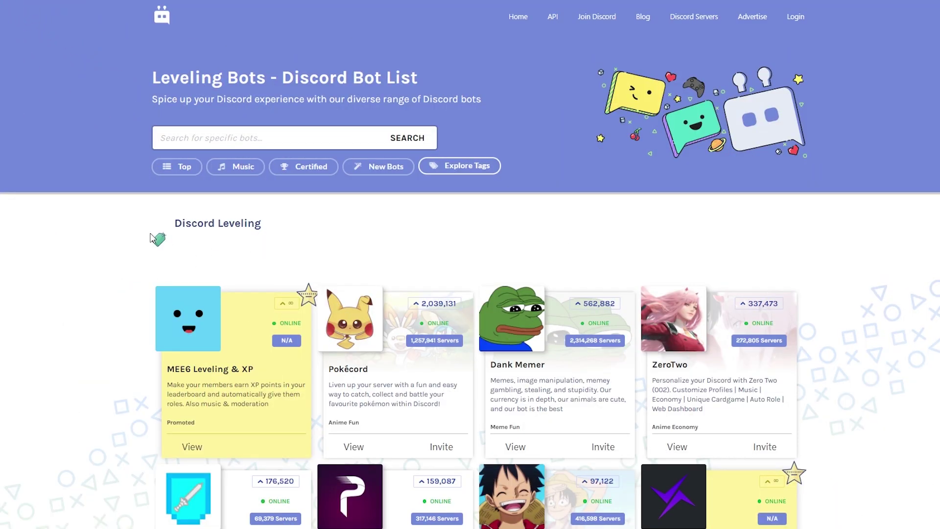
Step: Browse the leveling bots offered in the Discord bot list
scroll(919, 260, "down", 2)
scroll(918, 260, "down", 6)
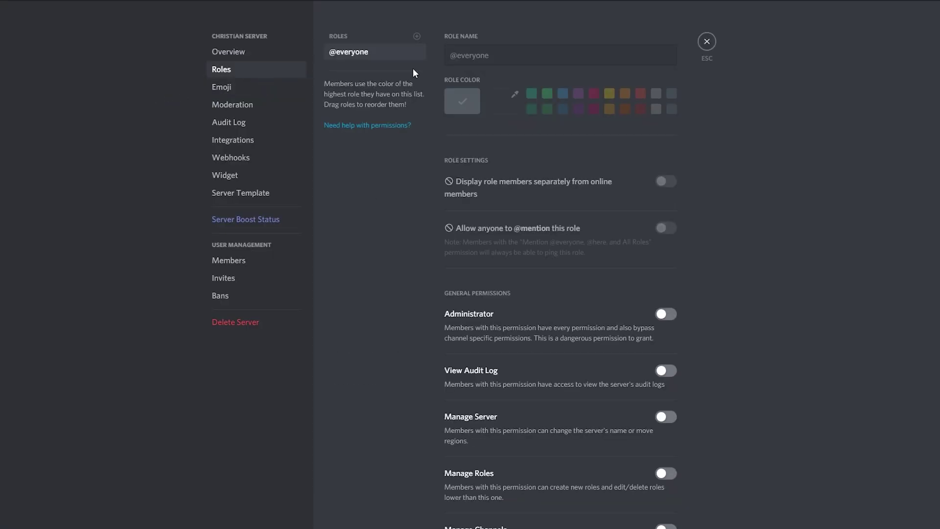
Step: Create three server roles named Level 1, Level 5 and Level 10, and save them
triple_click(416, 37)
triple_click(495, 55)
type("Level 1")
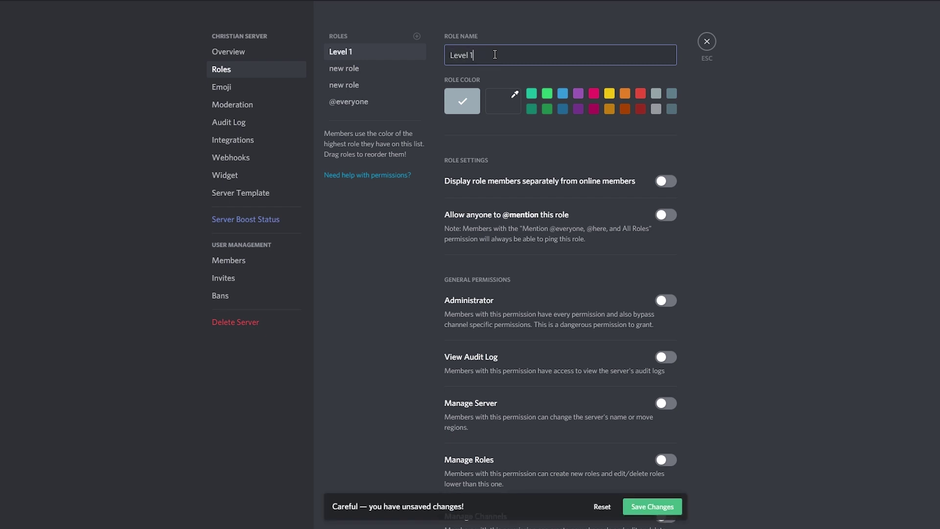
left_click(372, 68)
triple_click(513, 55)
type("Level 5")
left_click(362, 85)
triple_click(490, 56)
type("Level 10")
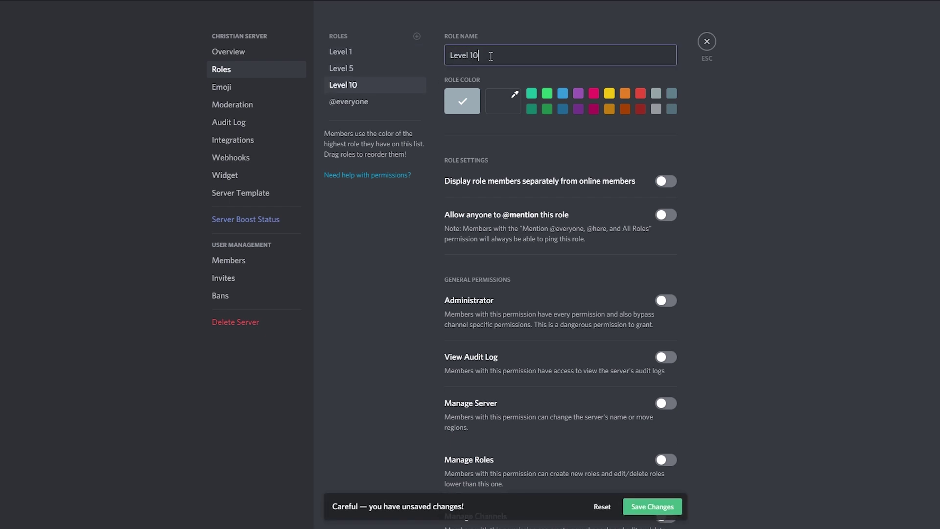
left_click(652, 507)
Step: Color the Level 1 role green, the Level 5 role blue and the Level 10 role pink, and save the changes
left_click(342, 51)
left_click(547, 93)
left_click(342, 69)
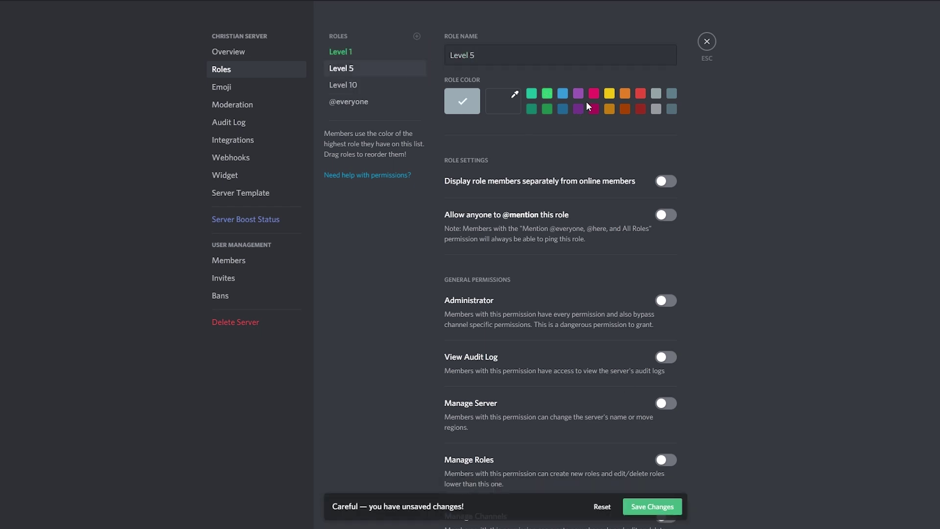
left_click(562, 93)
left_click(343, 84)
left_click(594, 93)
left_click(652, 507)
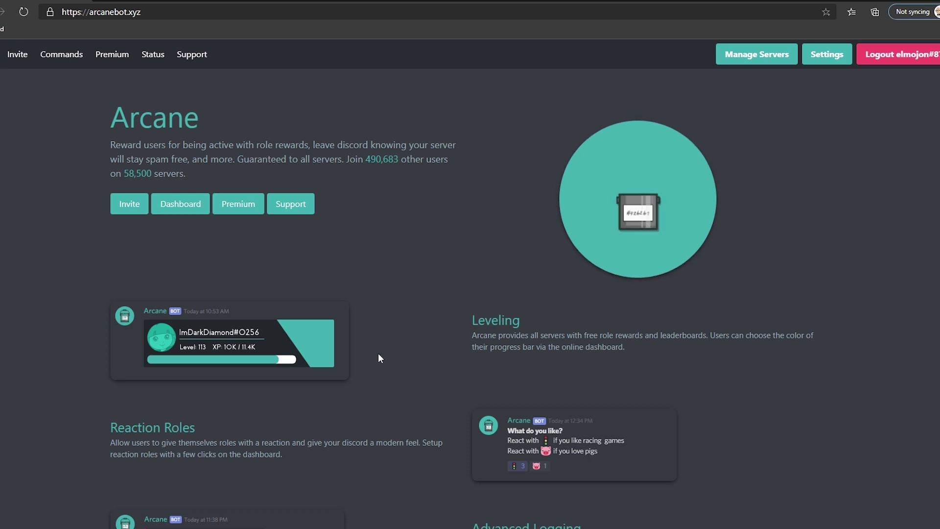
Step: Open the Leveling configuration for christian server in the Arcane web dashboard
left_click(741, 60)
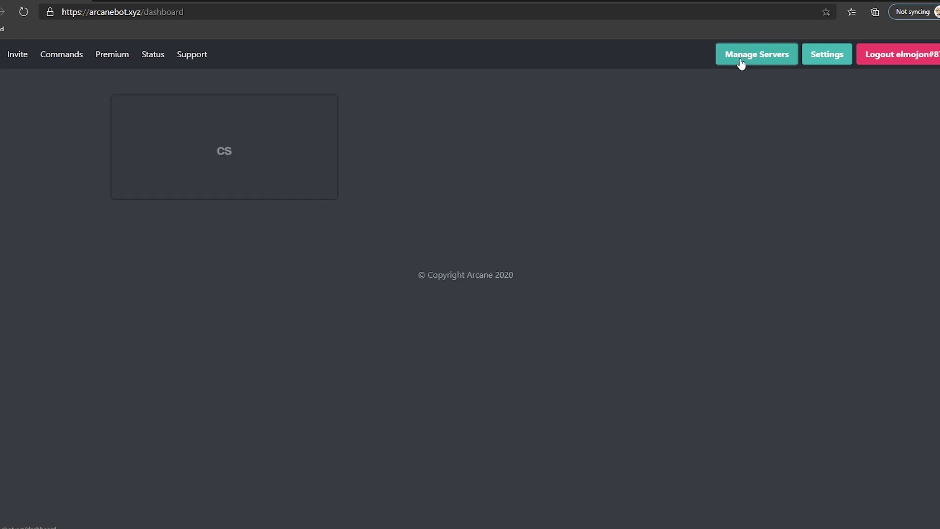
left_click(303, 175)
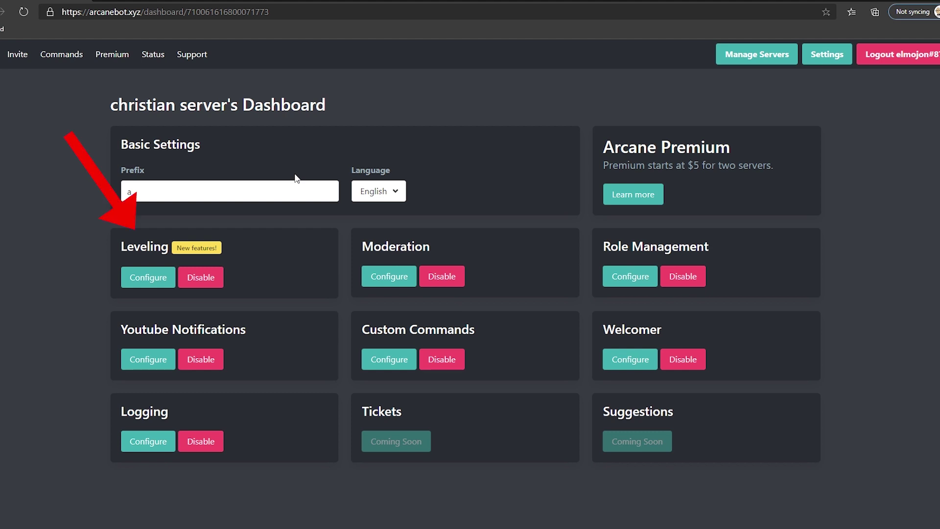
left_click(149, 283)
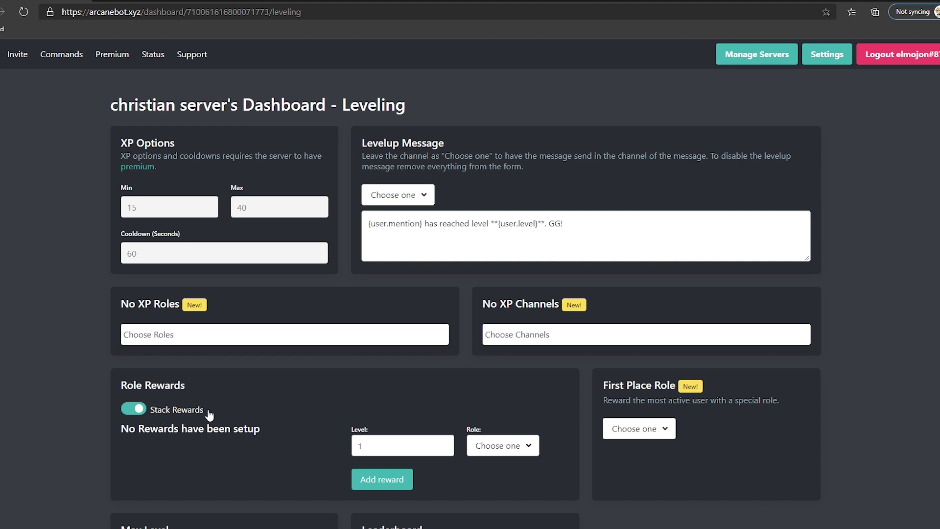
Step: Turn off Stack Rewards and add the Level 1 role as the reward for level 1
scroll(191, 414, "down", 3)
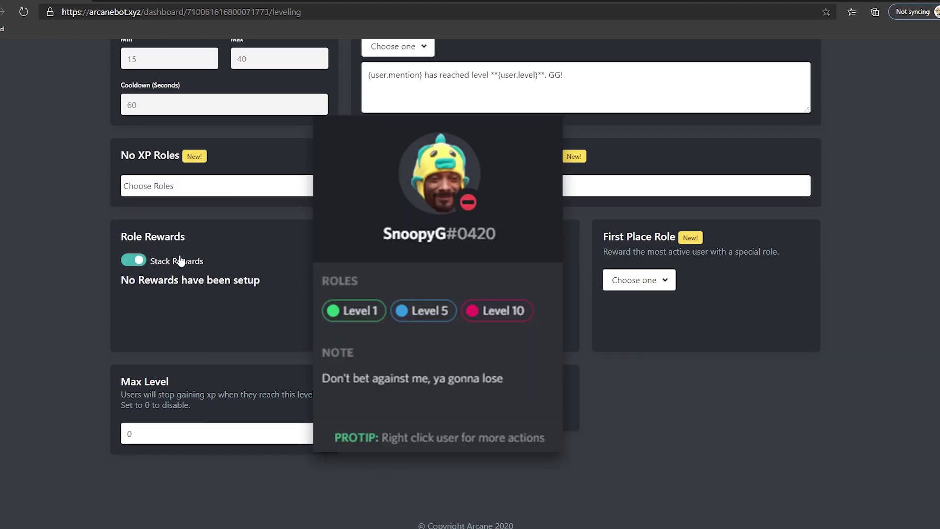
left_click(134, 264)
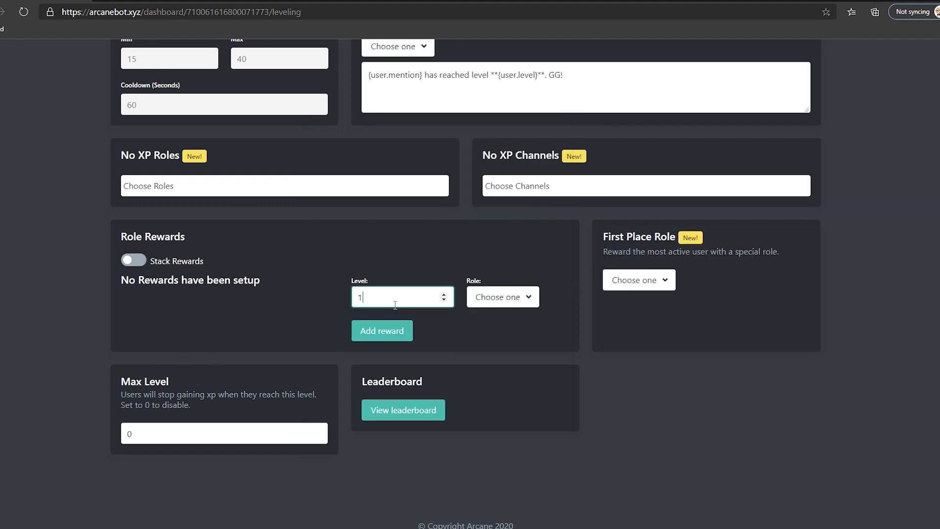
left_click(474, 300)
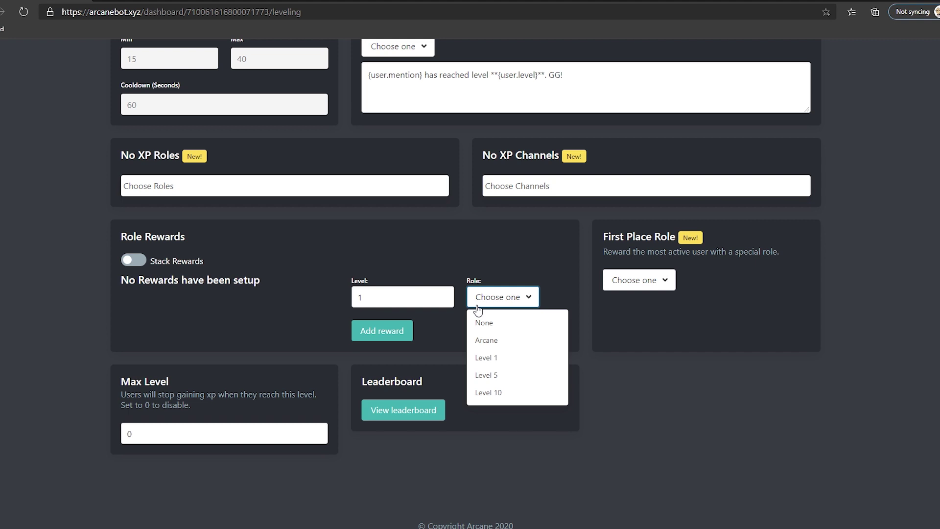
left_click(486, 357)
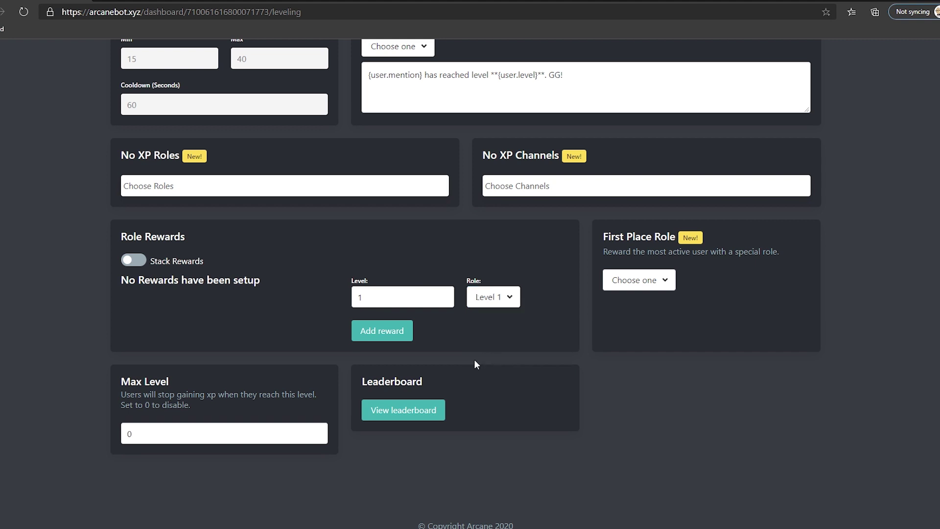
left_click(395, 332)
Step: Add the Level 5 role as the reward for level 5
double_click(340, 343)
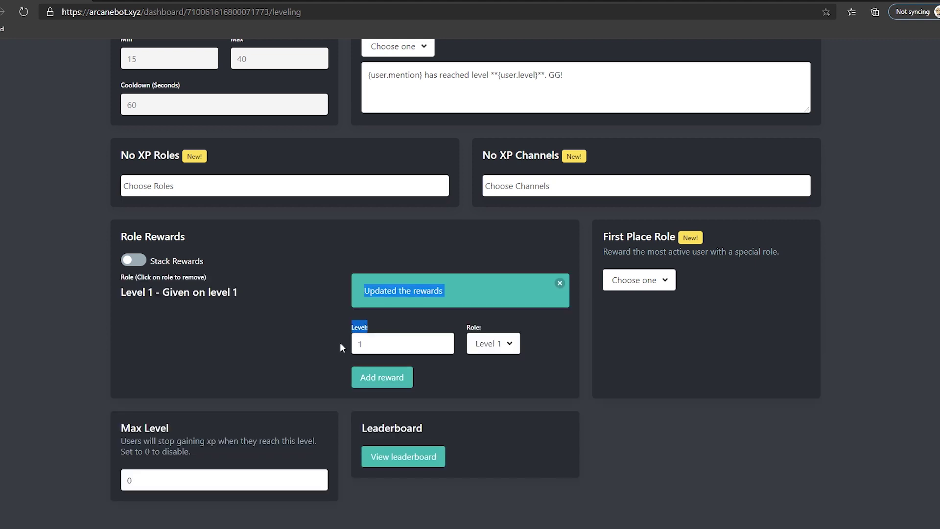
key("Tab")
type("5")
left_click(492, 343)
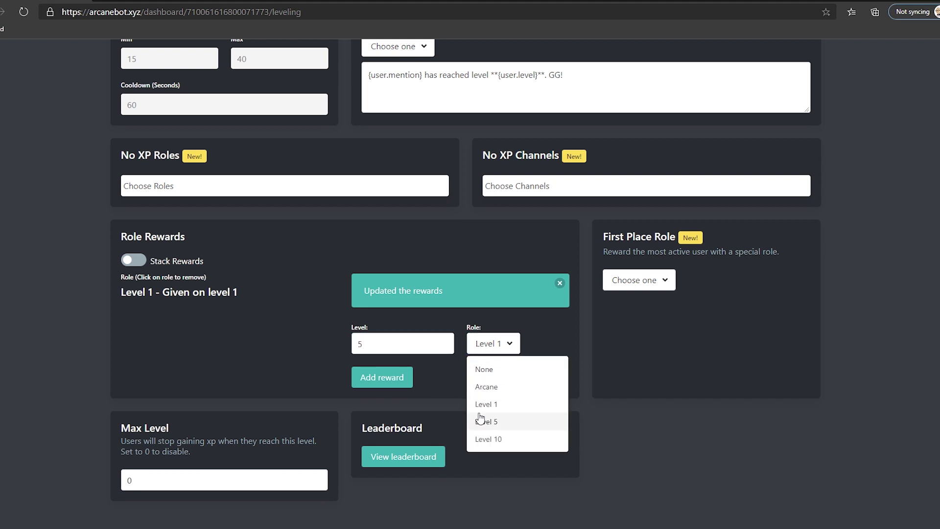
left_click(488, 420)
left_click(397, 377)
Step: Add the Level 10 role as the reward for level 10
double_click(362, 344)
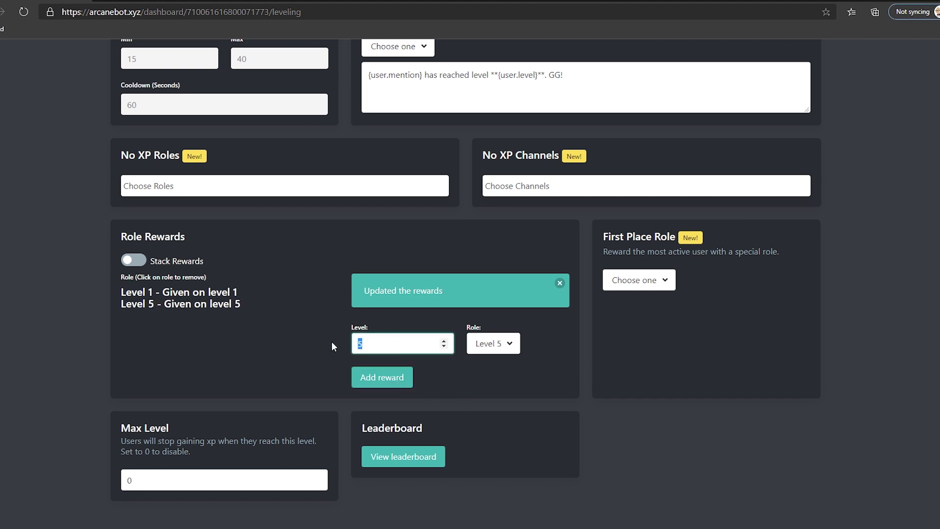
type("10")
left_click(488, 344)
left_click(488, 438)
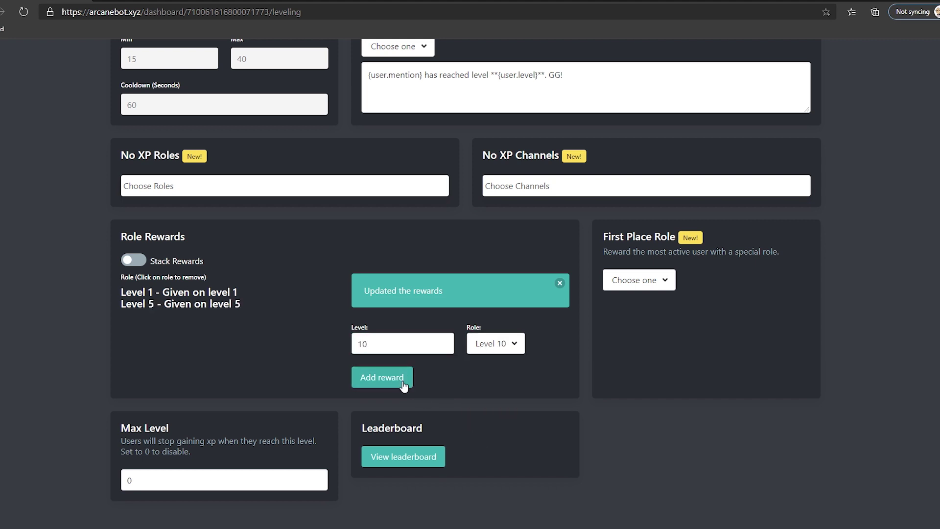
left_click(384, 376)
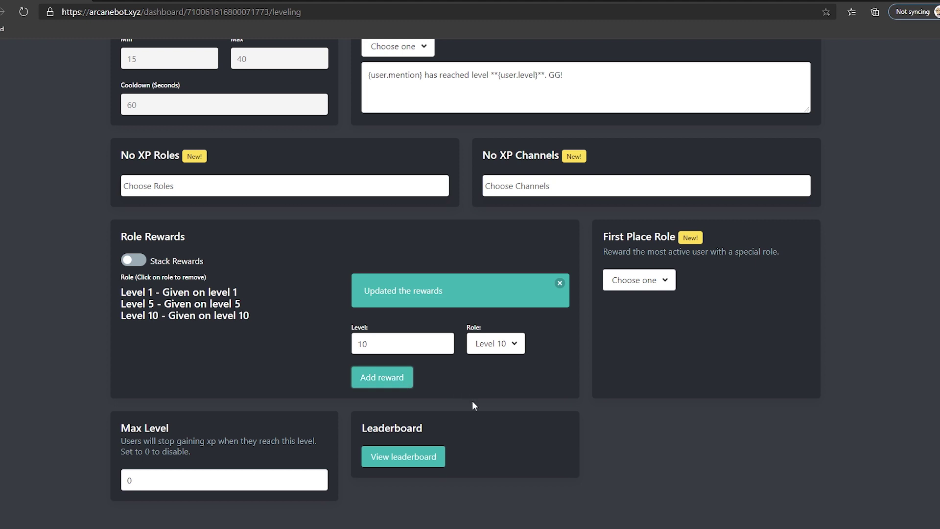
Step: Remove the Level 10 role reward and add it again for level 10
left_click(214, 319)
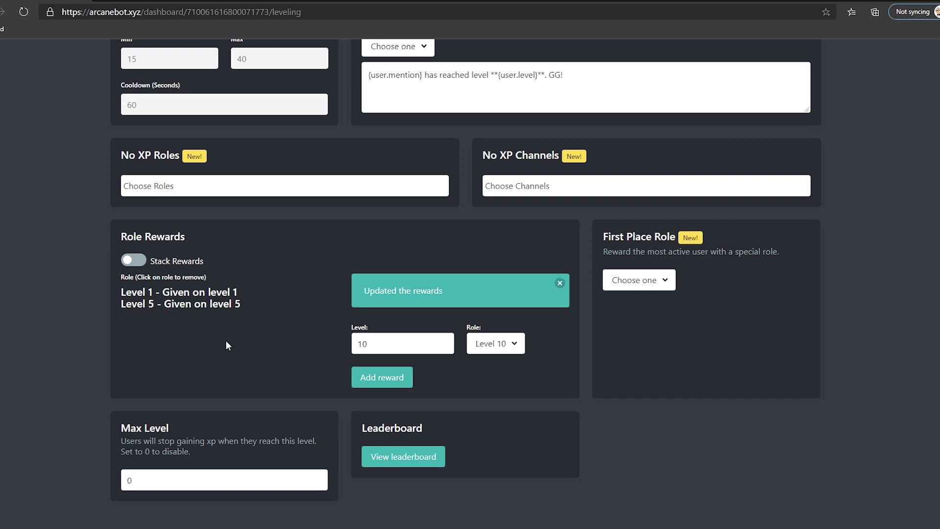
left_click(394, 378)
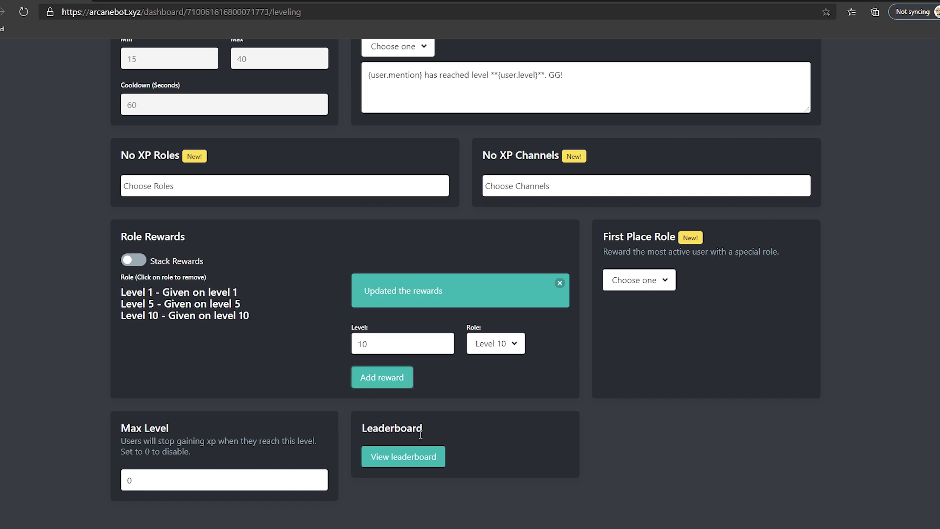
Step: Switch to Discord and create a text channel named level1-exclusive in christian server
key("alt+Tab")
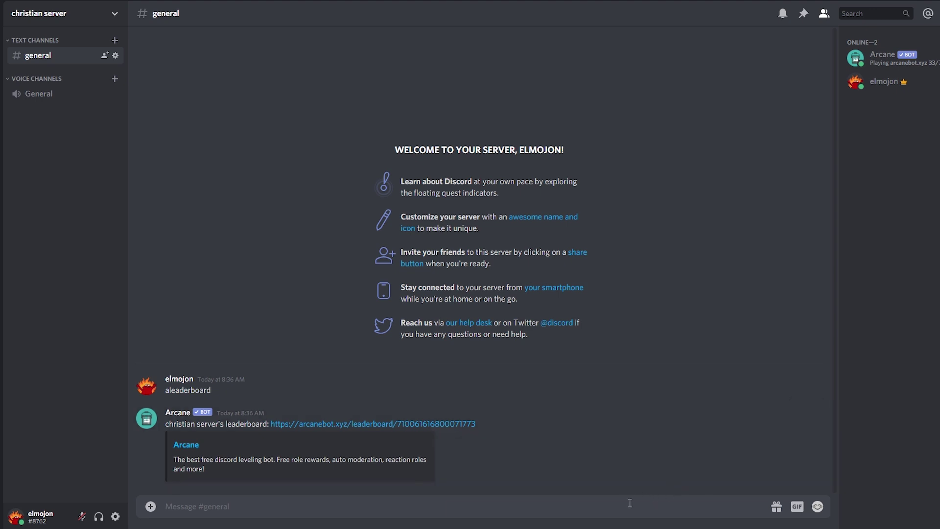
left_click(115, 40)
type("level1-")
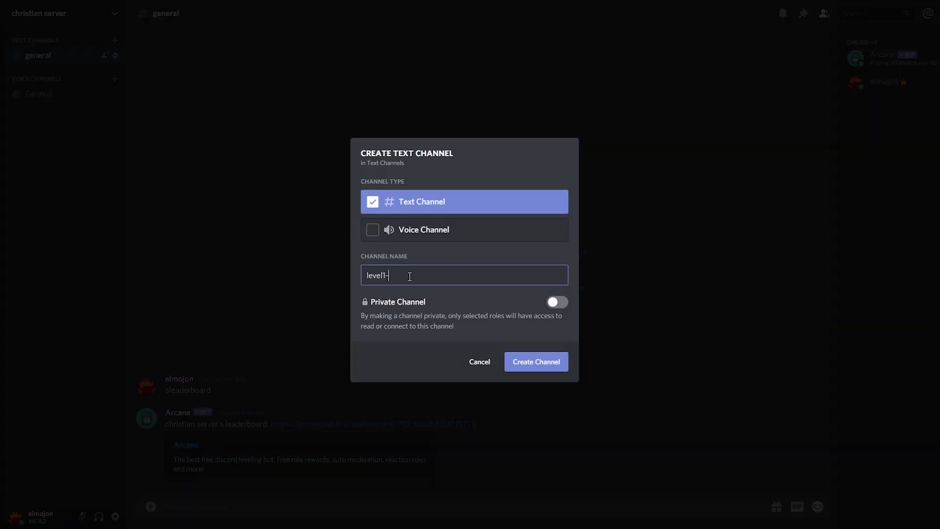
type("exclusive")
left_click(552, 367)
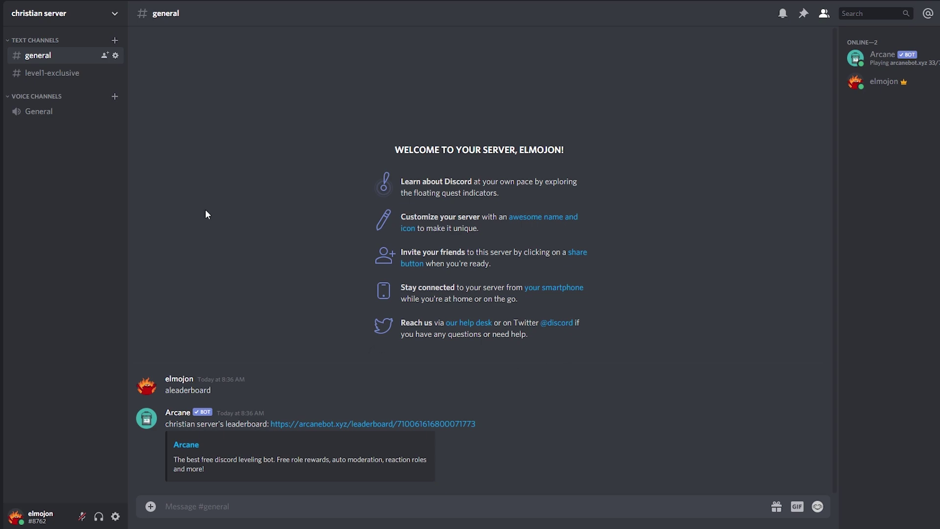
Step: Open the permissions of the level1-exclusive channel and add the Level 1 role to them
left_click(72, 75)
right_click(72, 75)
left_click(95, 153)
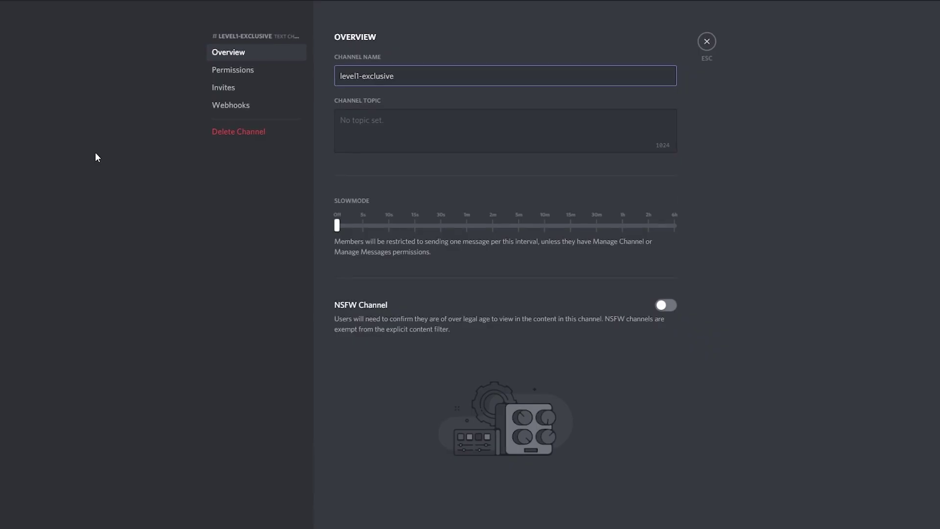
left_click(232, 69)
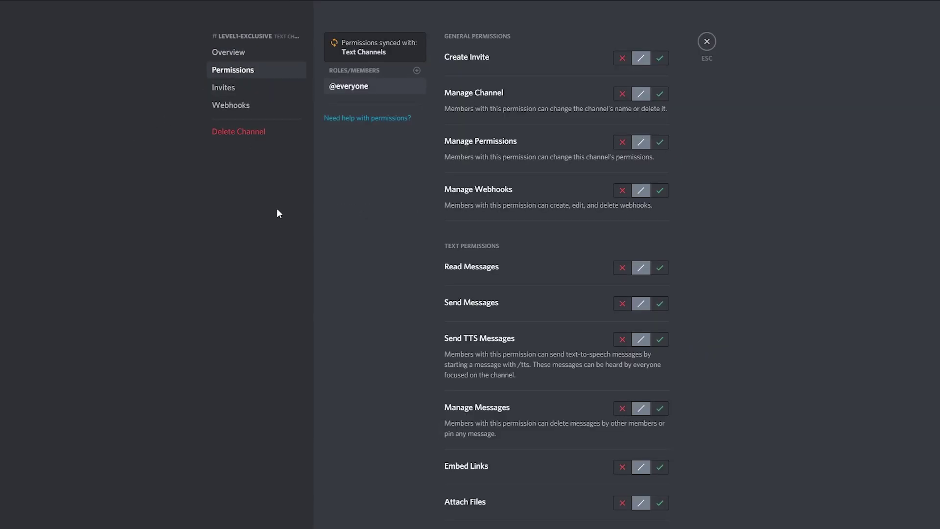
left_click(417, 70)
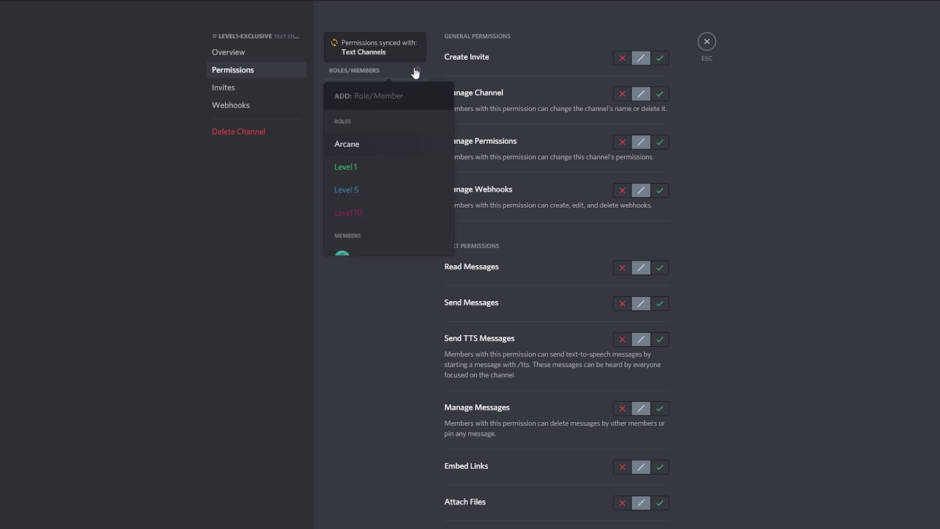
left_click(382, 176)
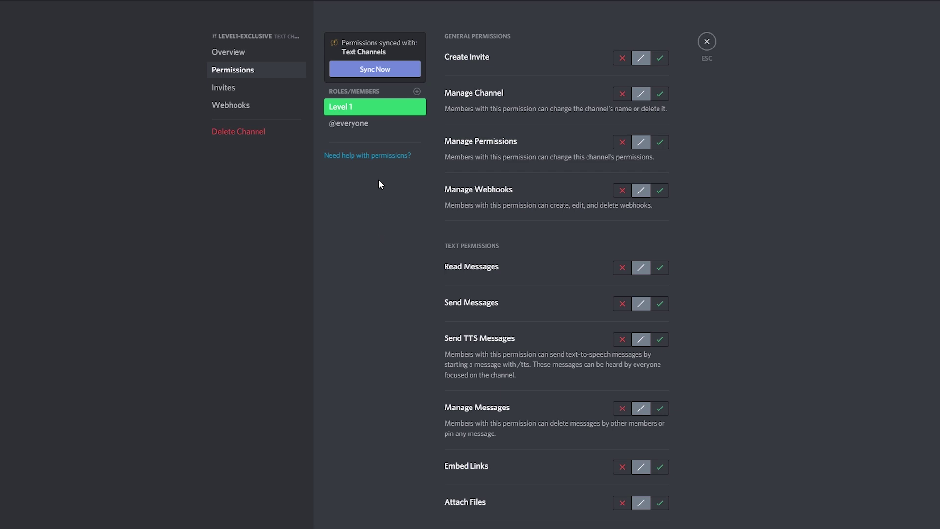
left_click(375, 125)
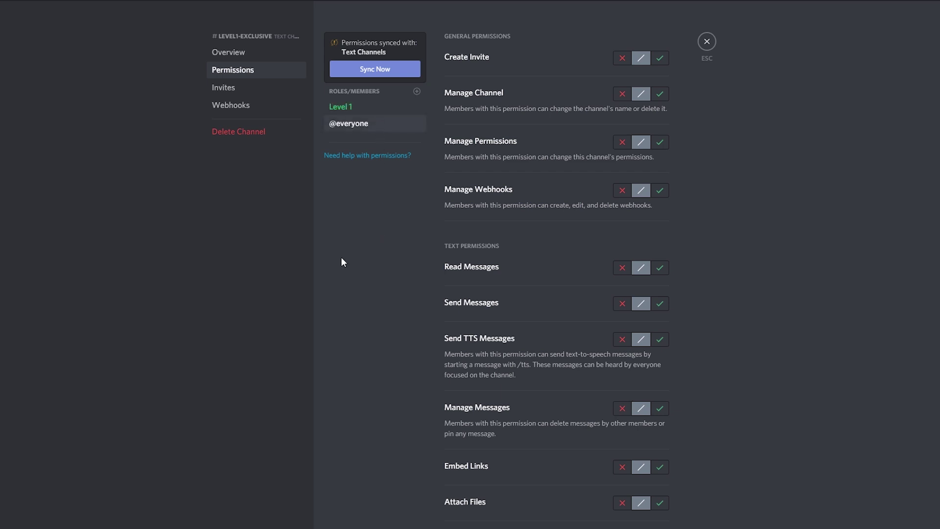
left_click(629, 274)
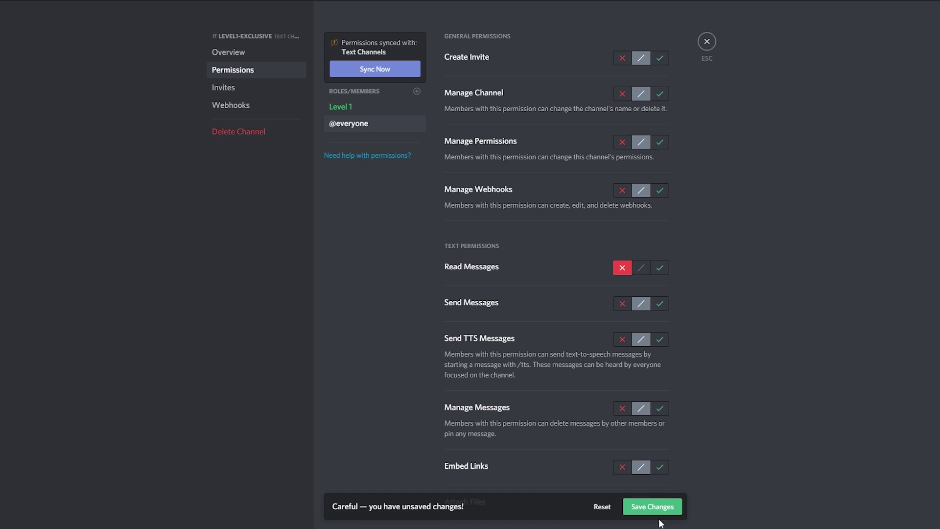
left_click(632, 509)
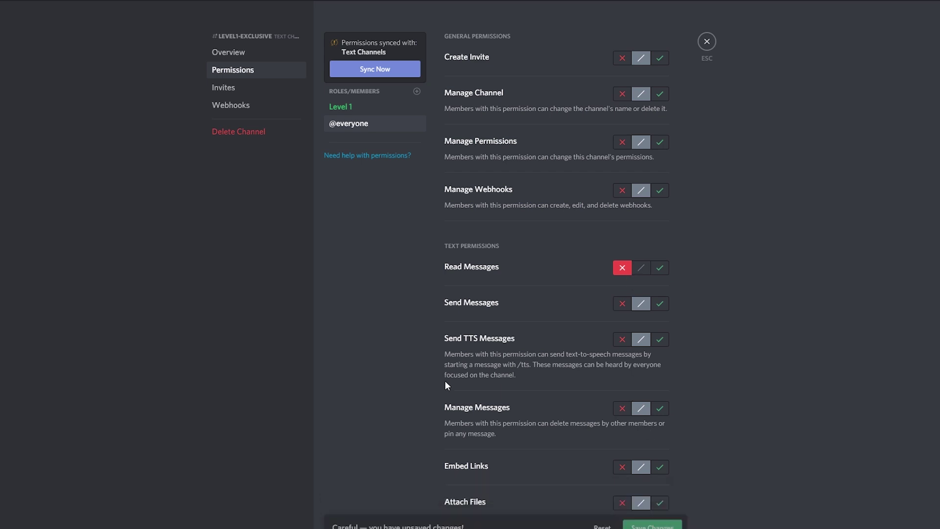
Step: Allow the Read Messages permission for the Level 1 role in level1-exclusive, save the change and leave the channel settings
left_click(392, 111)
left_click(660, 272)
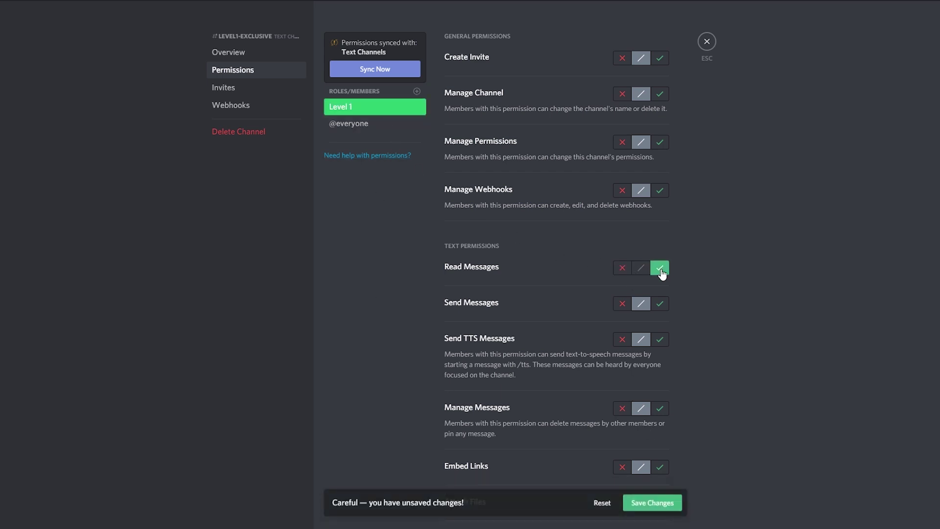
left_click(651, 509)
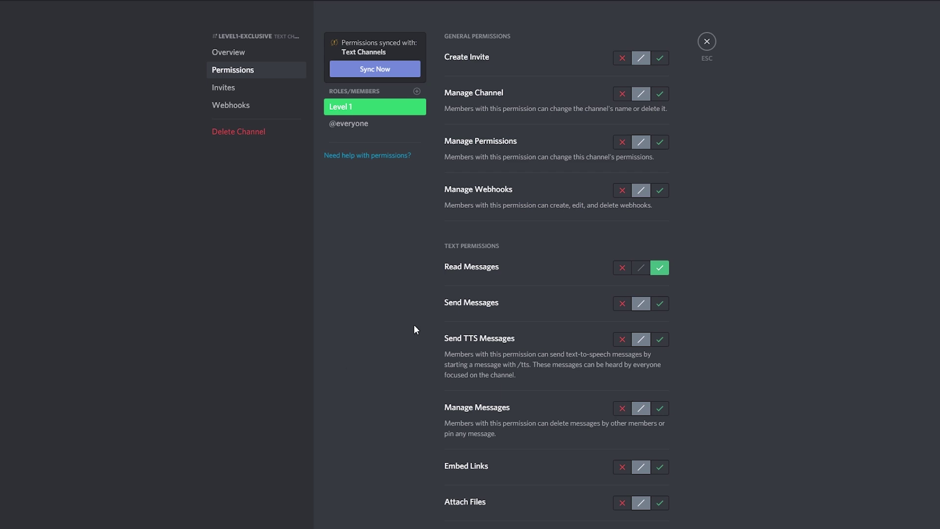
left_click(706, 42)
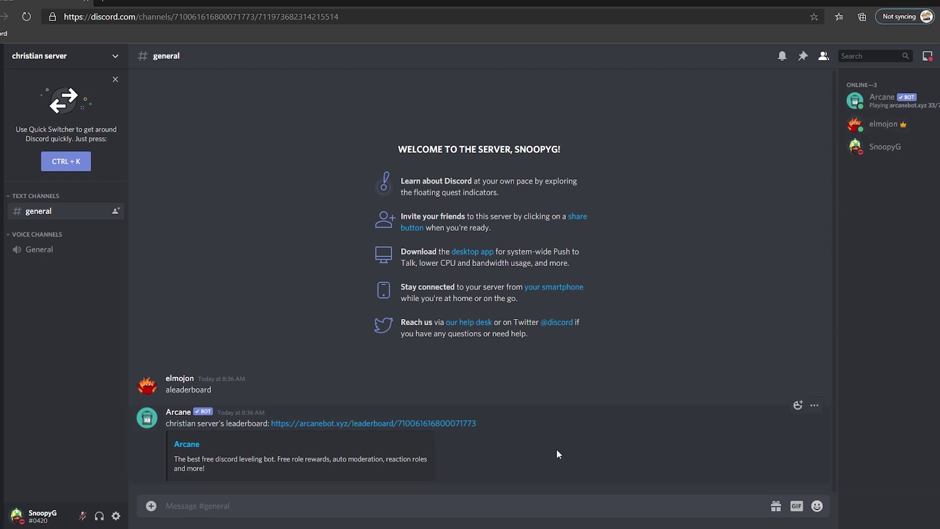
Step: In the general channel, request the rank with alevel, post "Hi", and request the rank again with alevel
left_click(408, 503)
type("alevel")
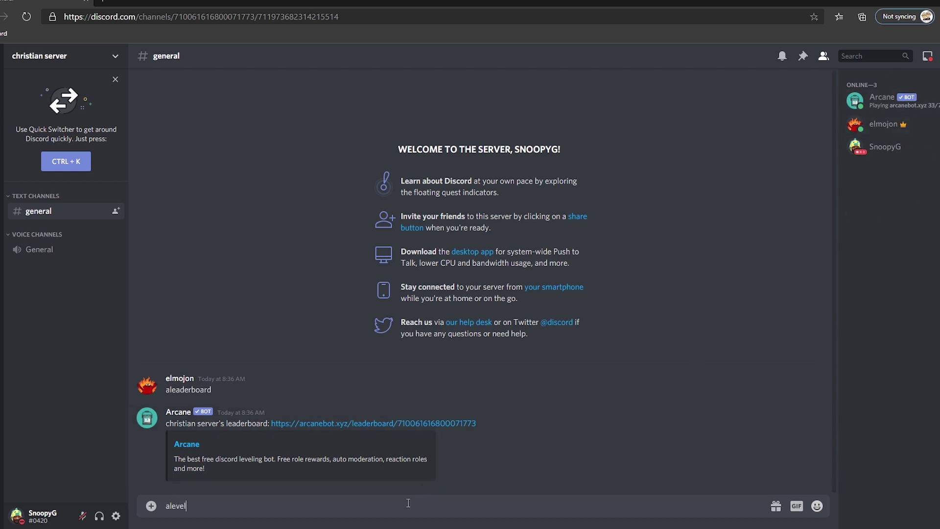
key("Return")
type("Hi")
key("Return")
type("alevel")
key("Return")
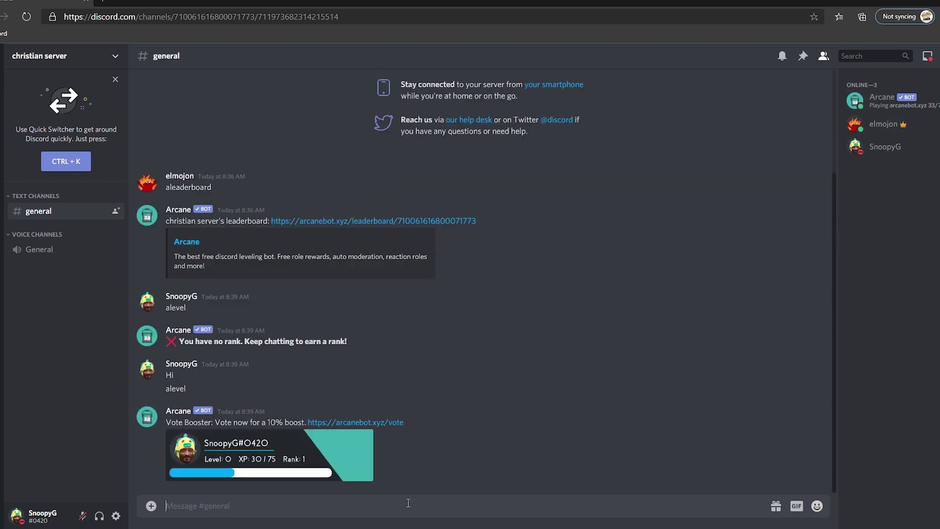
Step: Post the messages "Sup everyone", "This is dead" and "why is everyone not chatting" in the general channel to earn XP
type("Sup everyone")
key("Return")
type("This is dead")
key("Return")
type("whyt")
key("BackSpace")
type("is everyone not chatting")
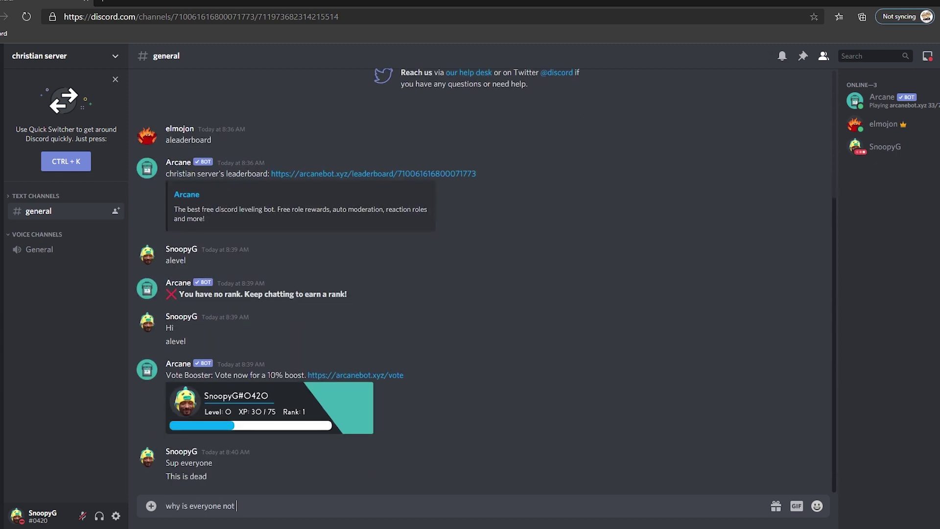
key("Return")
Step: Post "ahhhhhh", "f quarantine" and "I hate you COVID" in the general channel and check the rank with alevel
type("ahhhhhh")
key("Return")
type("f quarantine")
key("Return")
type("I hate you COVID")
key("Return")
type("alevel")
key("Return")
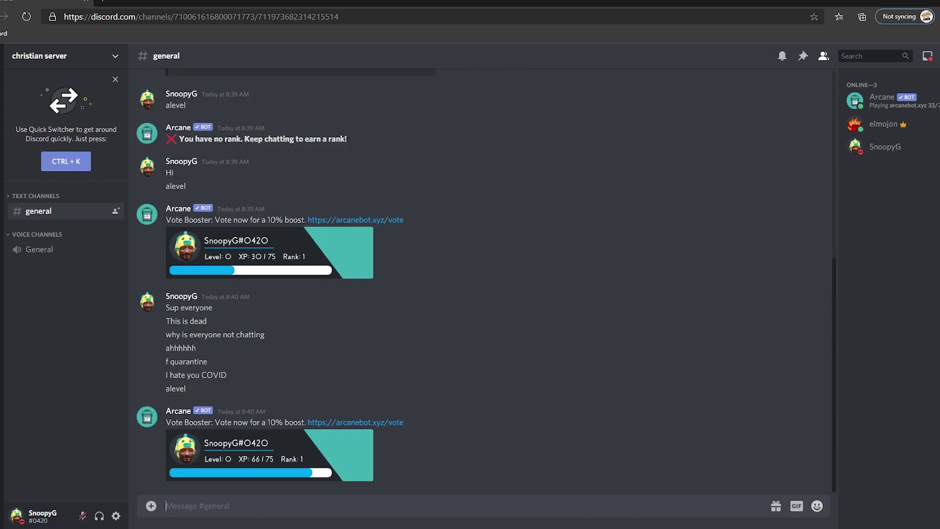
Step: Post a stretched-out "I'm about to be exclusive!" message, "oh... apparently not" and "come on!!!!! :(" in the general channel
type("I'm about to be exclussssssiiiiiiiiiivvvveeeeeeee!!!!!!!!!!")
key("Return")
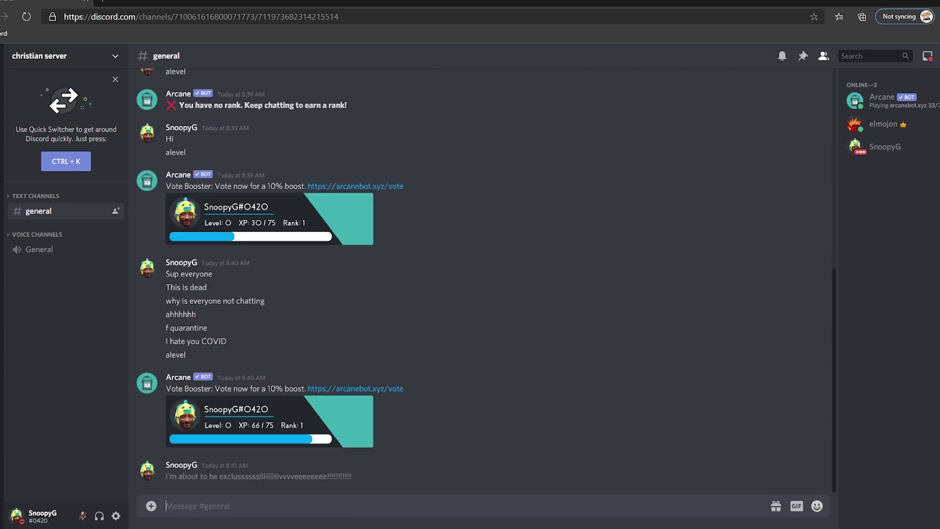
type("oh... apparently not")
key("Return")
type("come on!!!!! :(")
key("Return")
Step: Post "wheeeeen?" and "yay!!!" in the general channel
type("wheeeeen?")
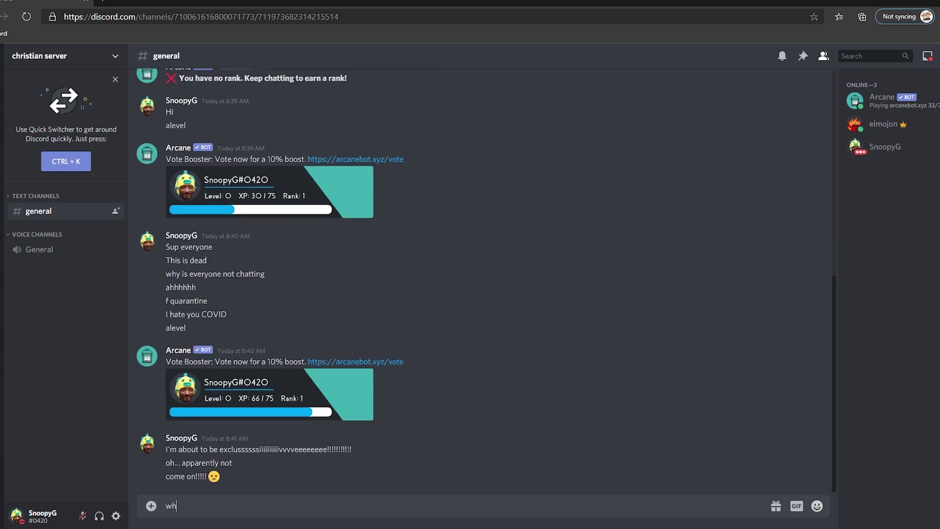
key("Return")
type("yay!!!")
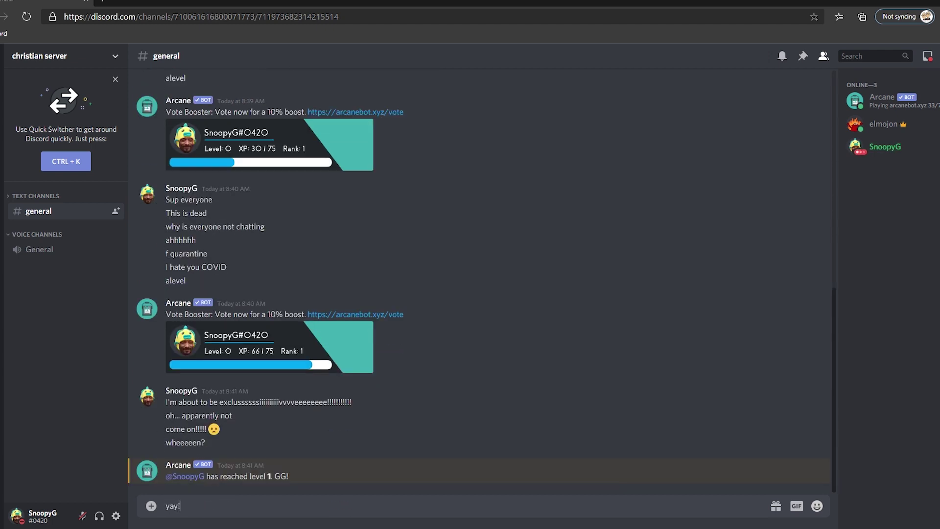
key("Return")
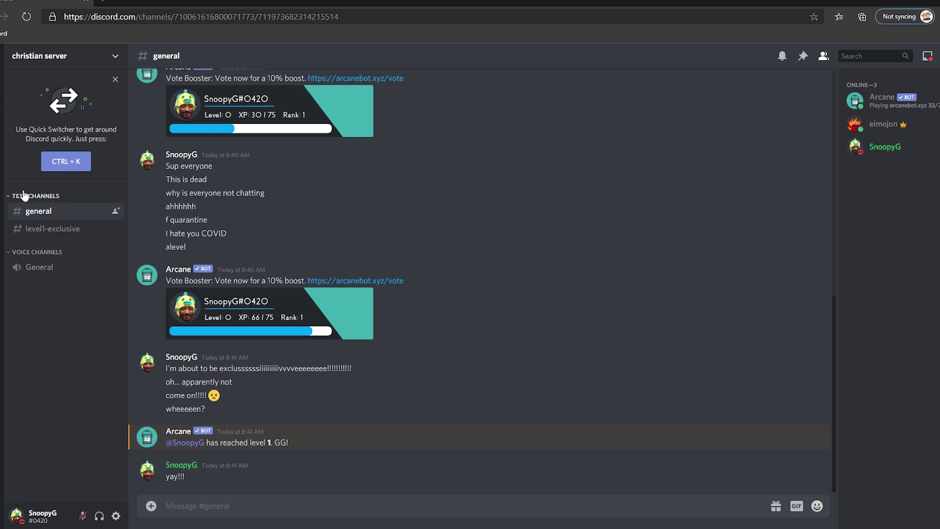
Step: View the level1-exclusive channel, then return to general and open the chatting member's profile to check the assigned role
left_click(59, 236)
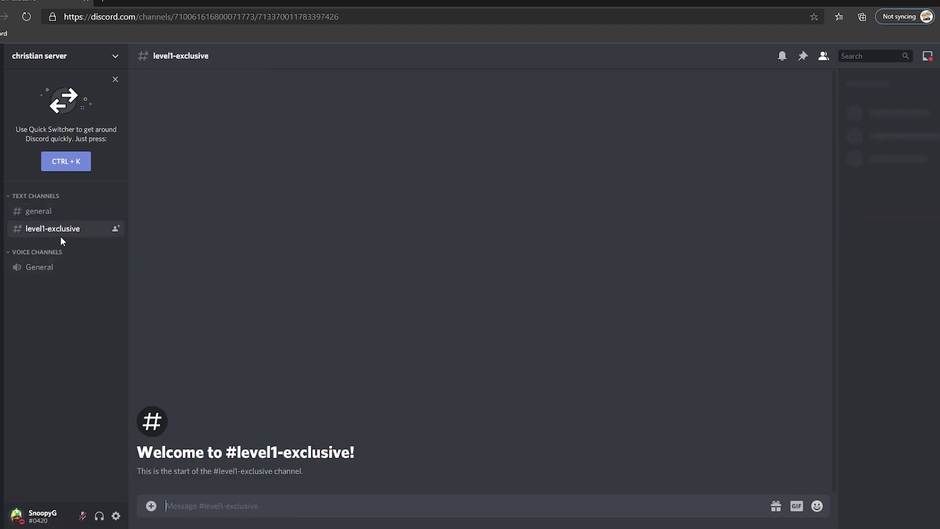
left_click(58, 211)
left_click(153, 471)
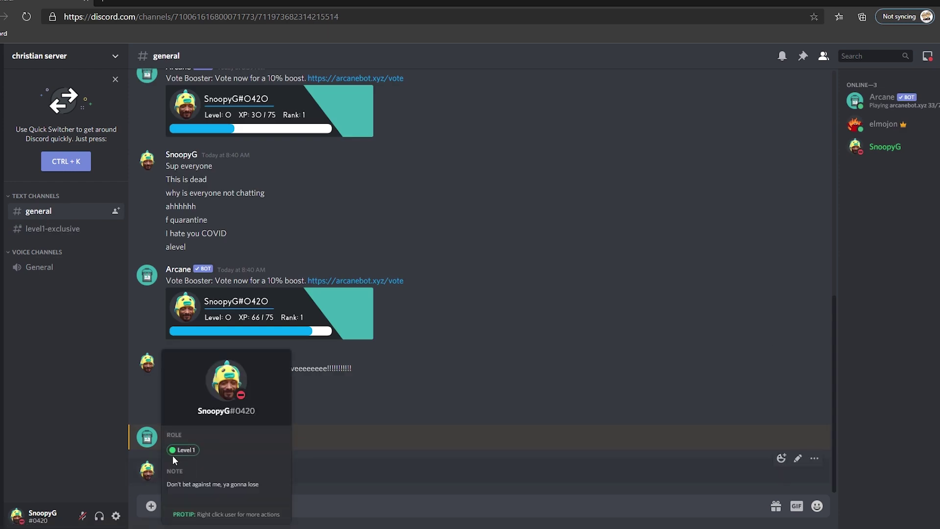